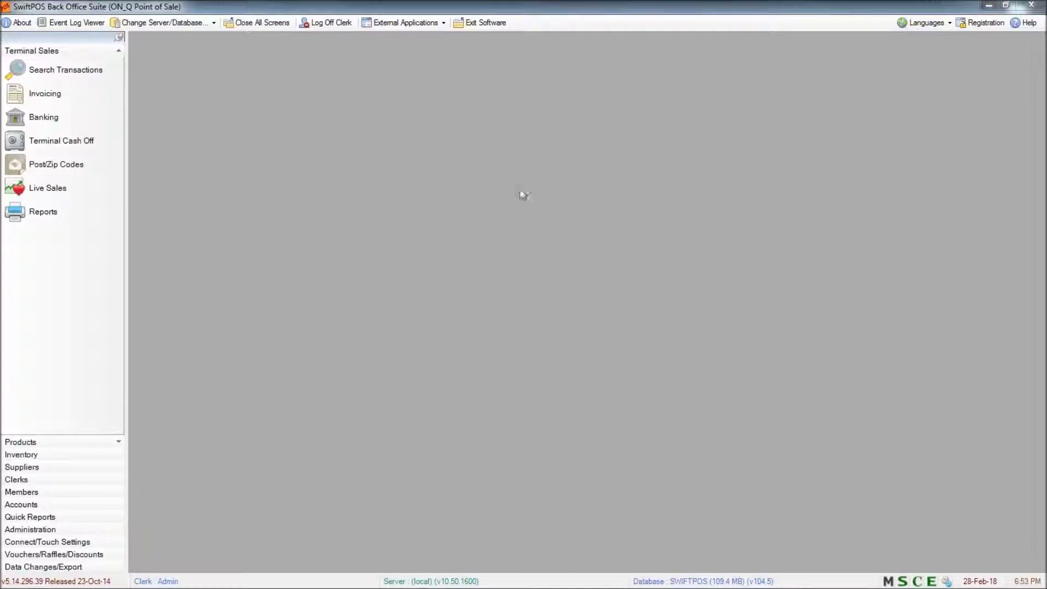
# Switch the left navigation to the Products group to show the product management tasks.
pyautogui.click(54, 443)
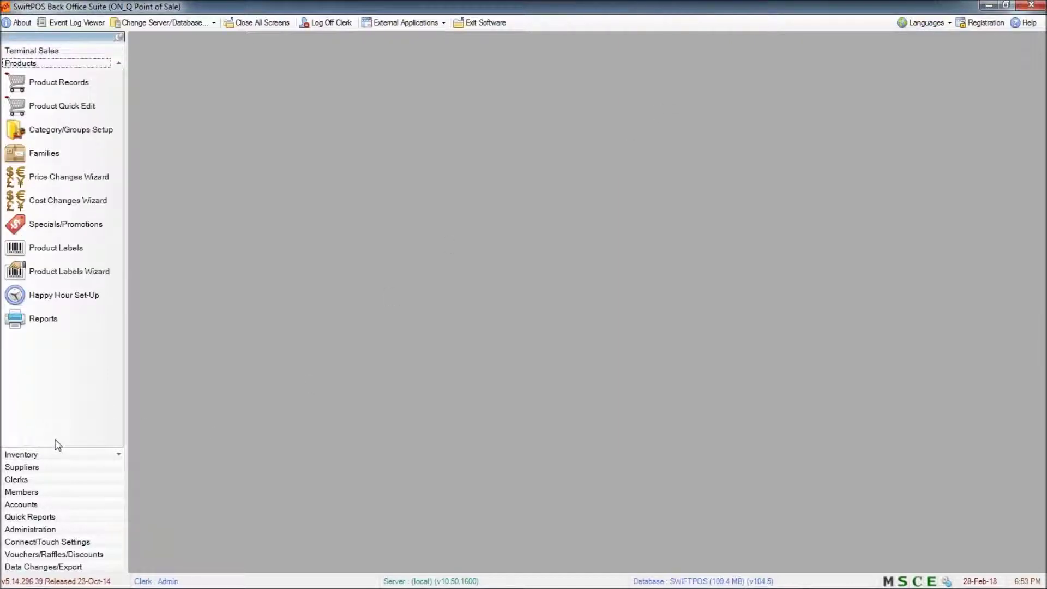
# Go to Specials/Promotions and bring up the Search Promotions list of saved promotions.
pyautogui.click(92, 228)
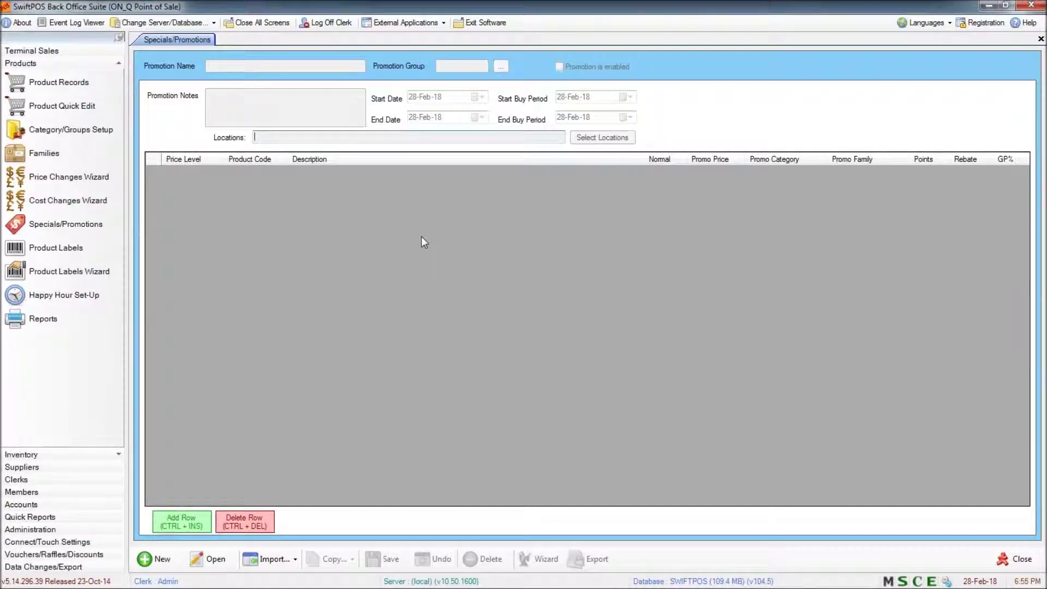
pyautogui.click(217, 552)
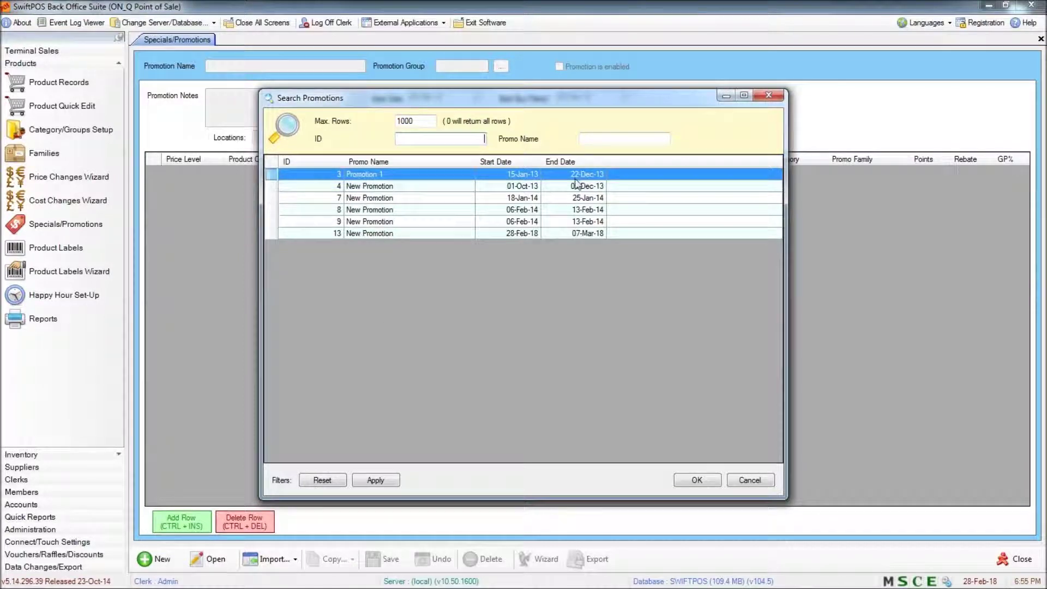
# Load Promotion 1, accept the Full Update warning, then start a new blank promotion.
pyautogui.click(614, 139)
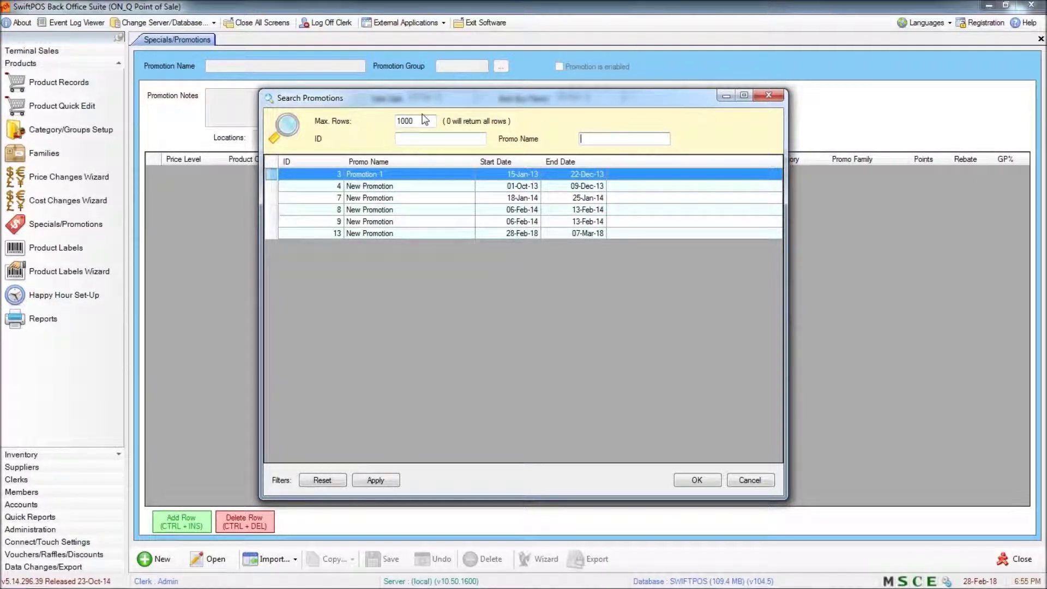
pyautogui.doubleClick(391, 172)
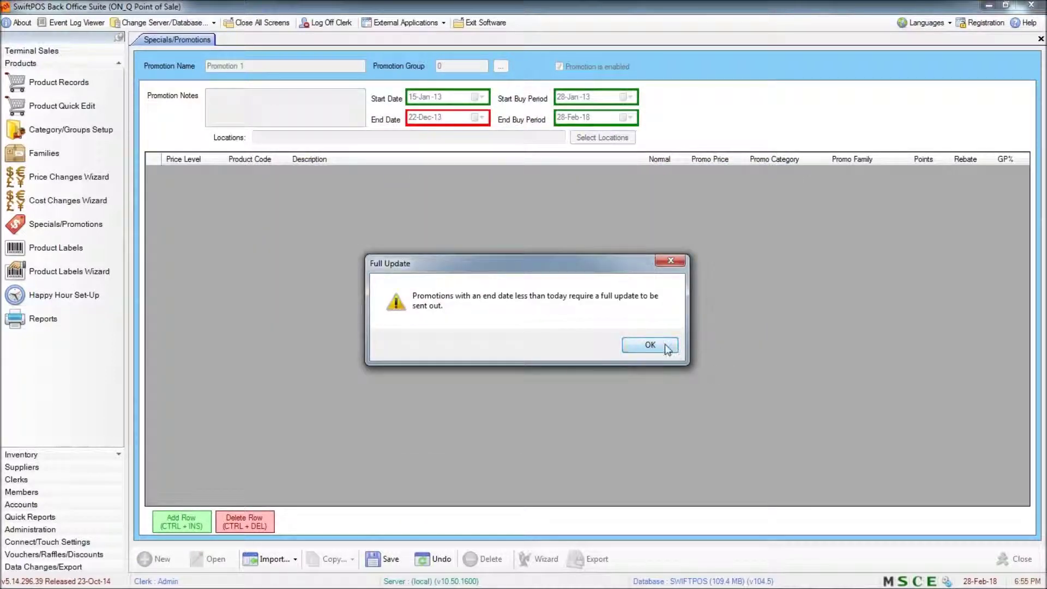
pyautogui.click(665, 345)
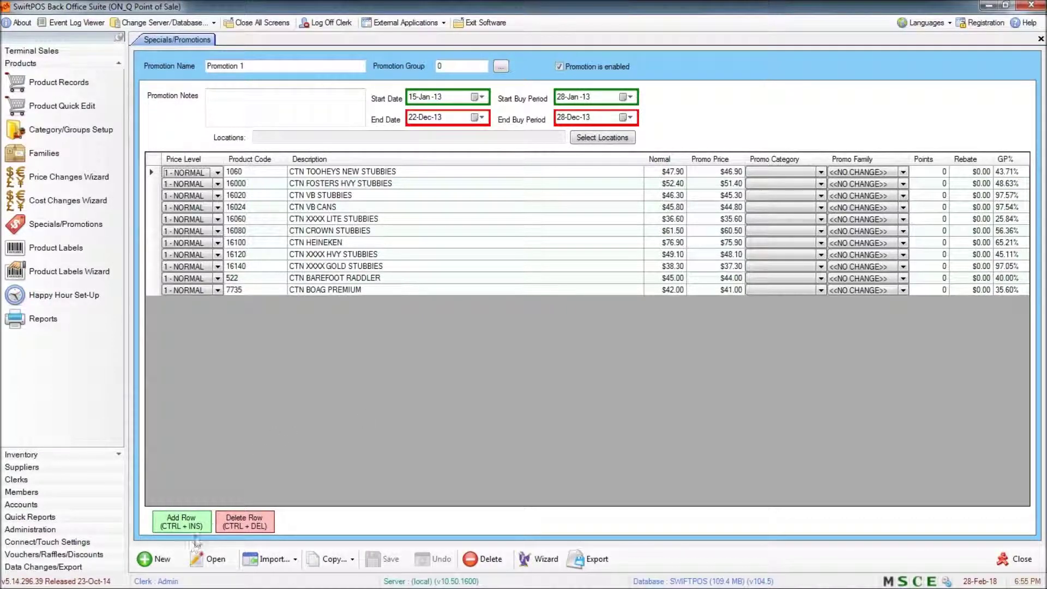
pyautogui.click(168, 558)
# Rename the promotion to '6pack special'.
pyautogui.click(341, 65)
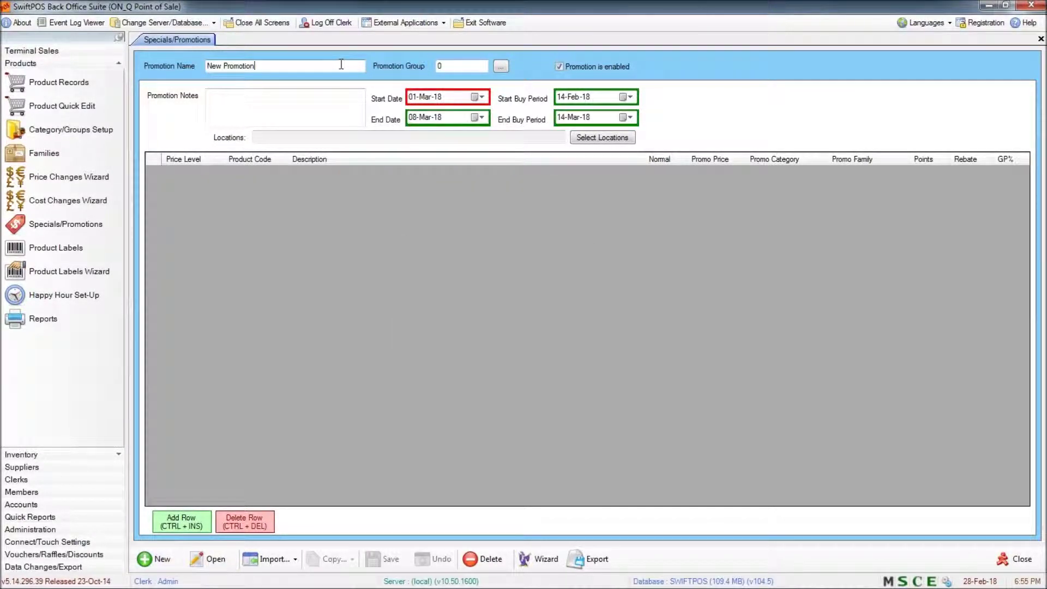
pyautogui.moveTo(341, 65); pyautogui.dragTo(191, 61)
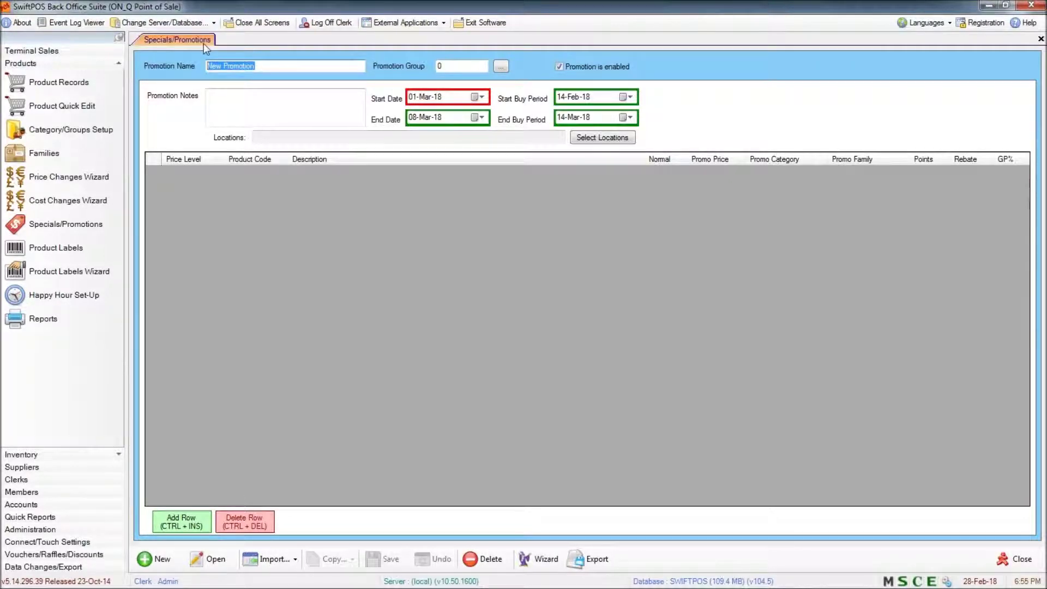
pyautogui.write('6pack ')
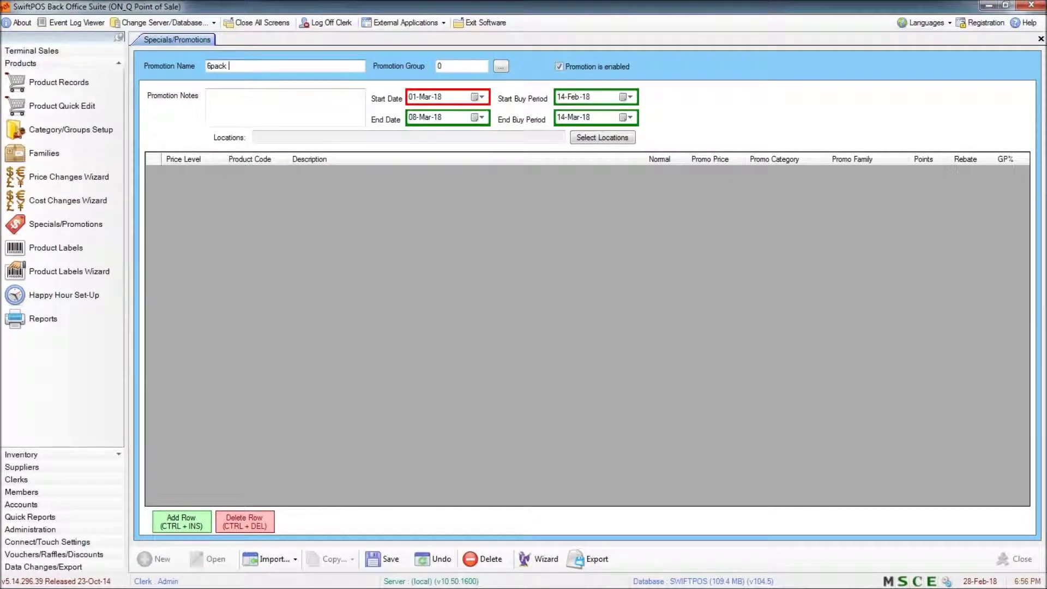
pyautogui.write('special')
# Set the promotion start date to 28-Feb-18.
pyautogui.click(486, 97)
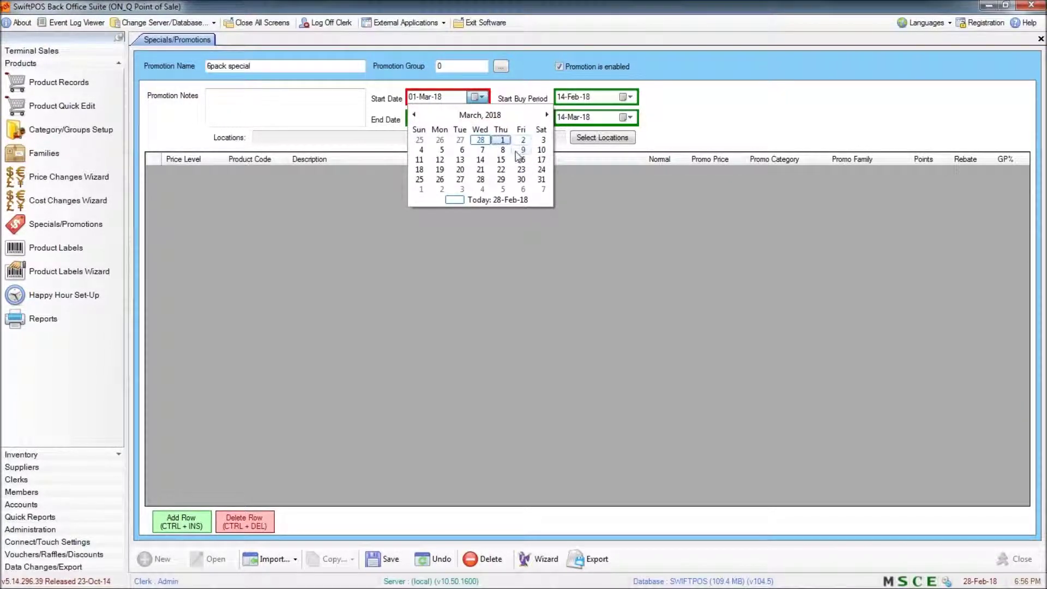
pyautogui.click(480, 141)
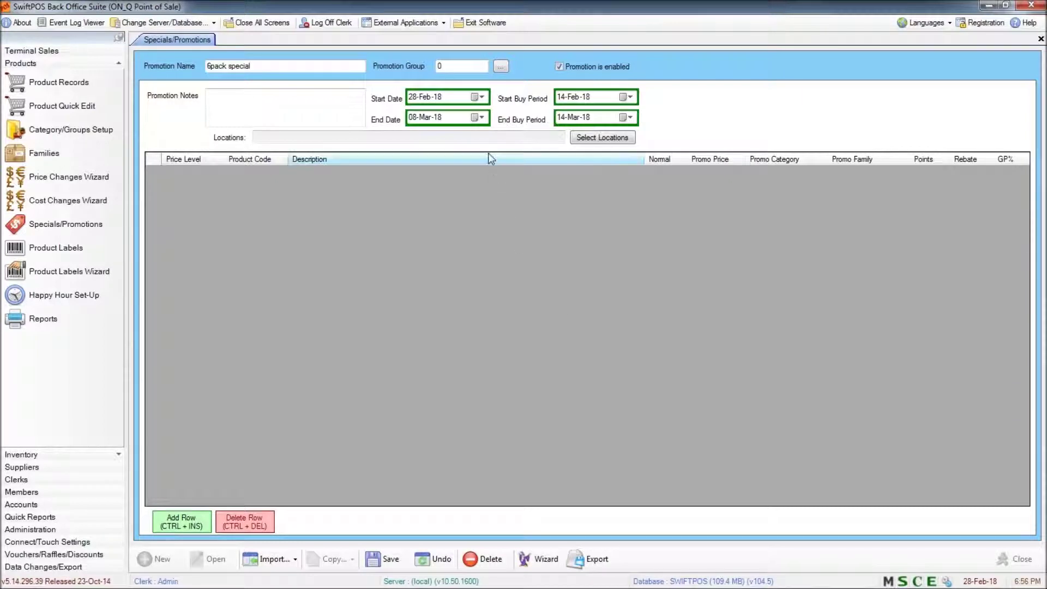
pyautogui.click(478, 117)
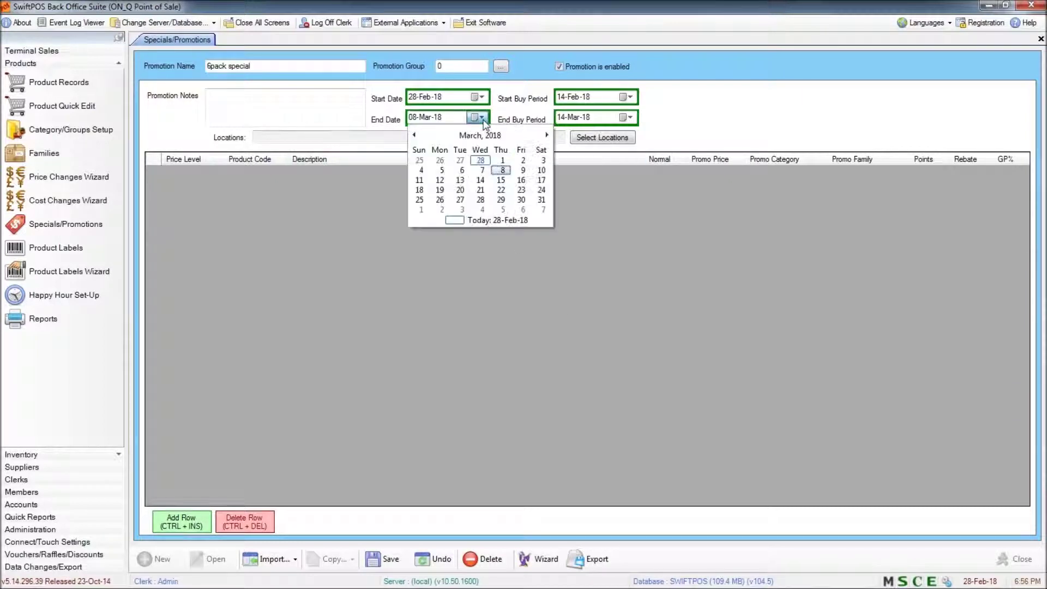
# Set the end date to 29-Mar-18 and the end buy period to 27-Feb-18.
pyautogui.click(500, 199)
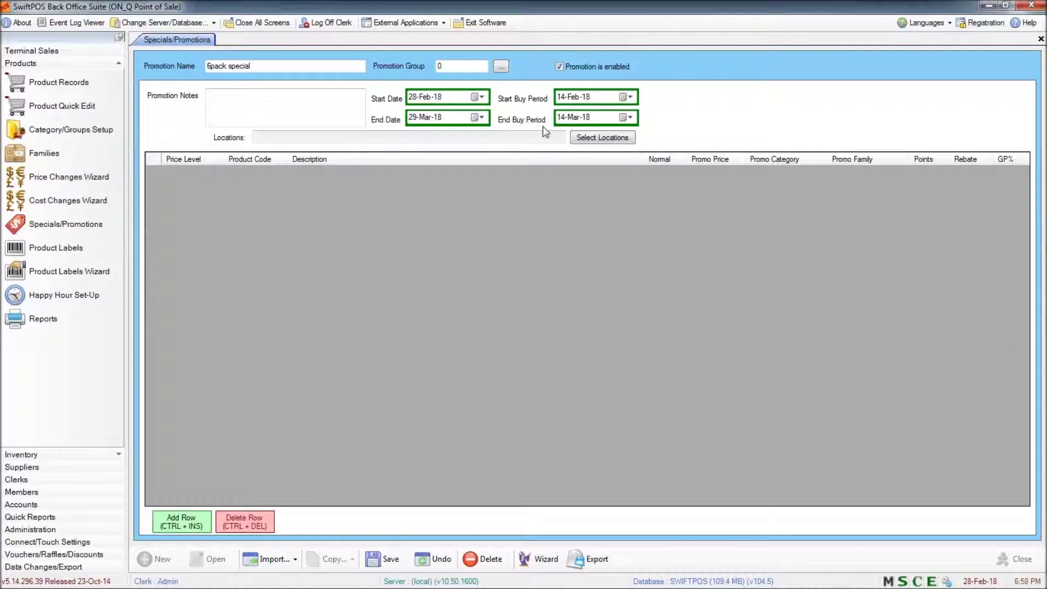
pyautogui.click(623, 117)
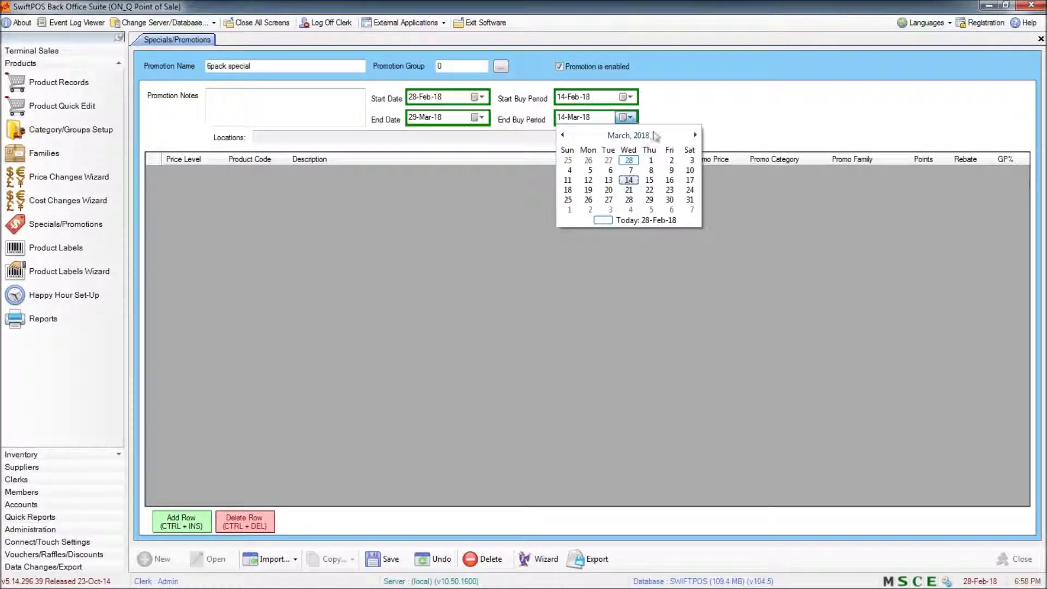
pyautogui.click(626, 159)
pyautogui.click(624, 118)
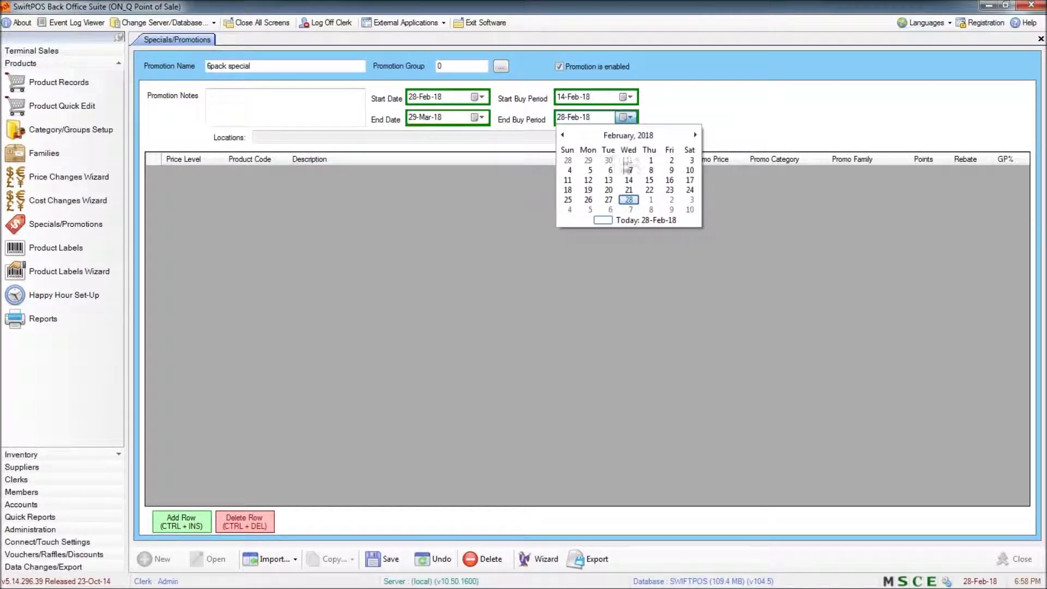
pyautogui.click(610, 200)
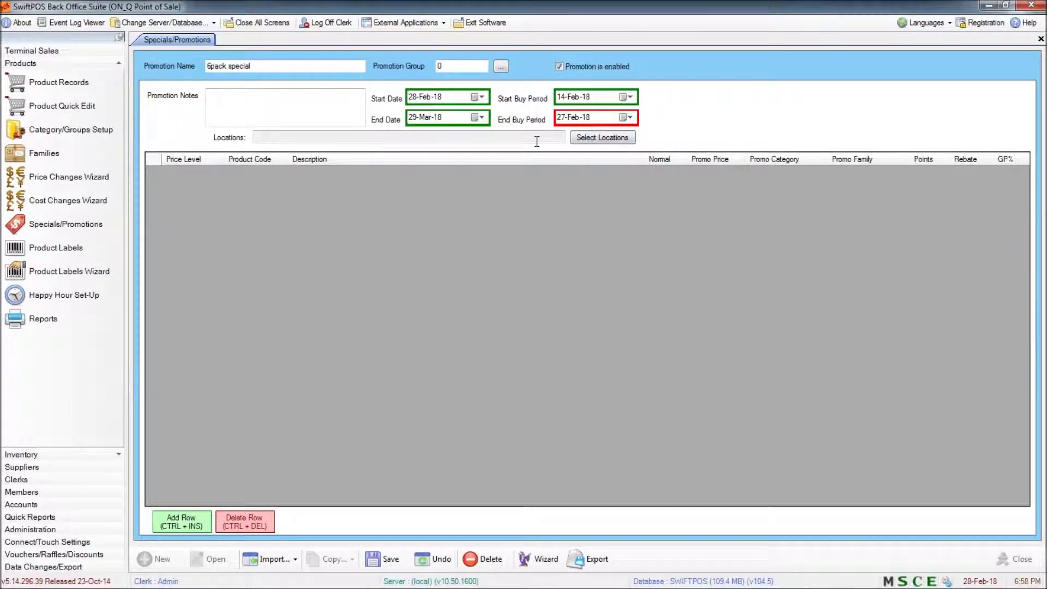
# Review the locations, then add product 10542 SMIRNOFF GURANA SINGLE as a promotion line.
pyautogui.click(602, 138)
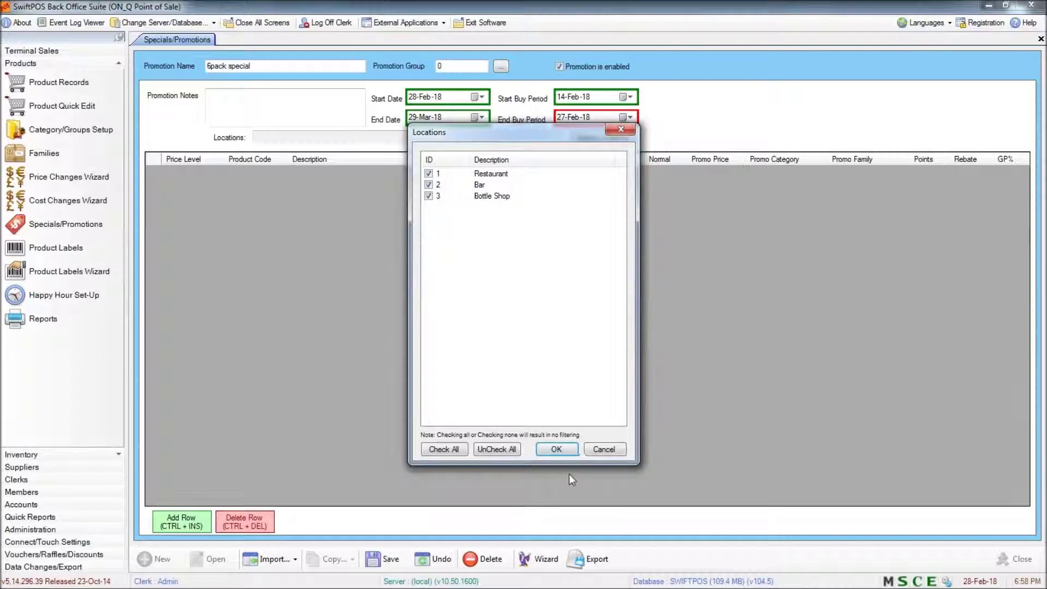
pyautogui.click(603, 450)
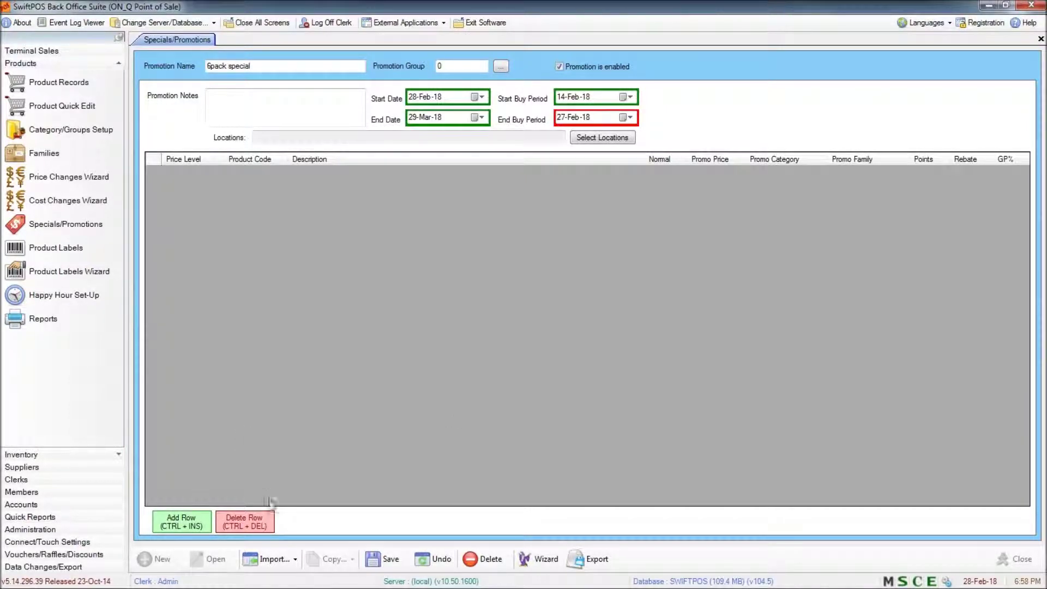
pyautogui.click(184, 525)
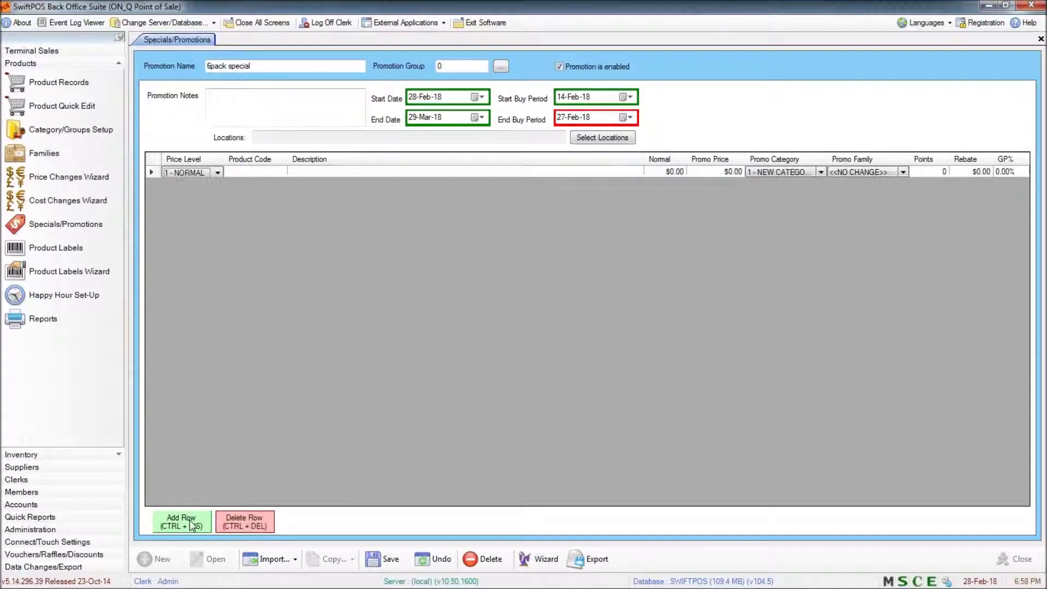
pyautogui.click(274, 173)
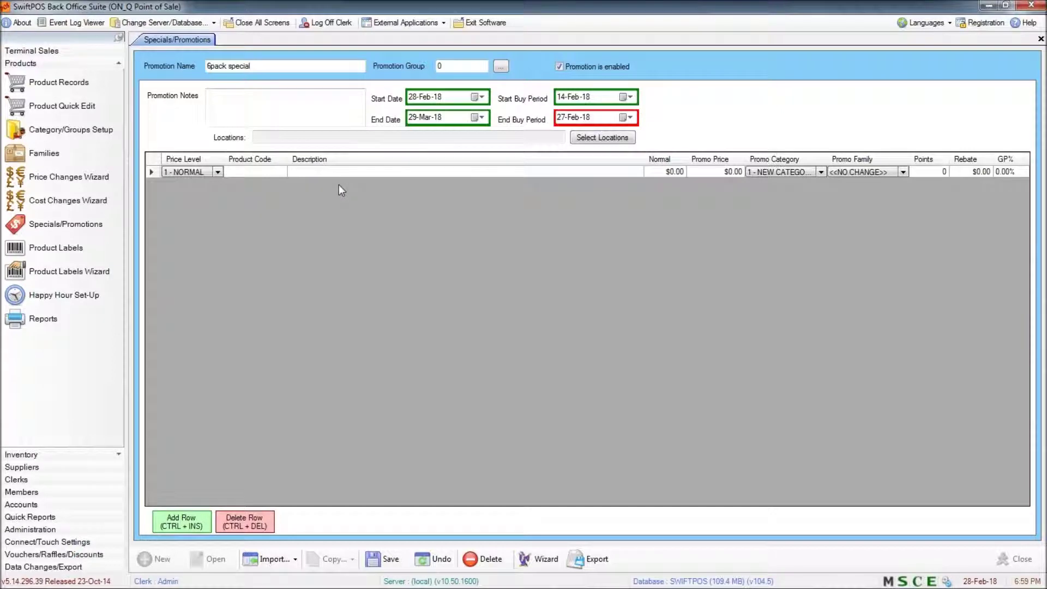
pyautogui.press('Return')
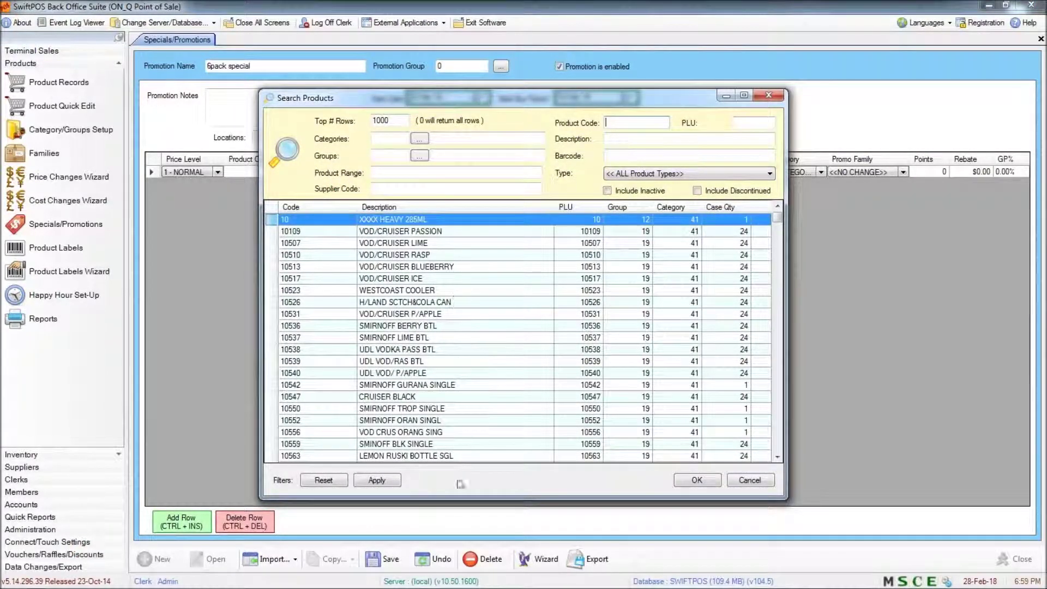
pyautogui.click(452, 385)
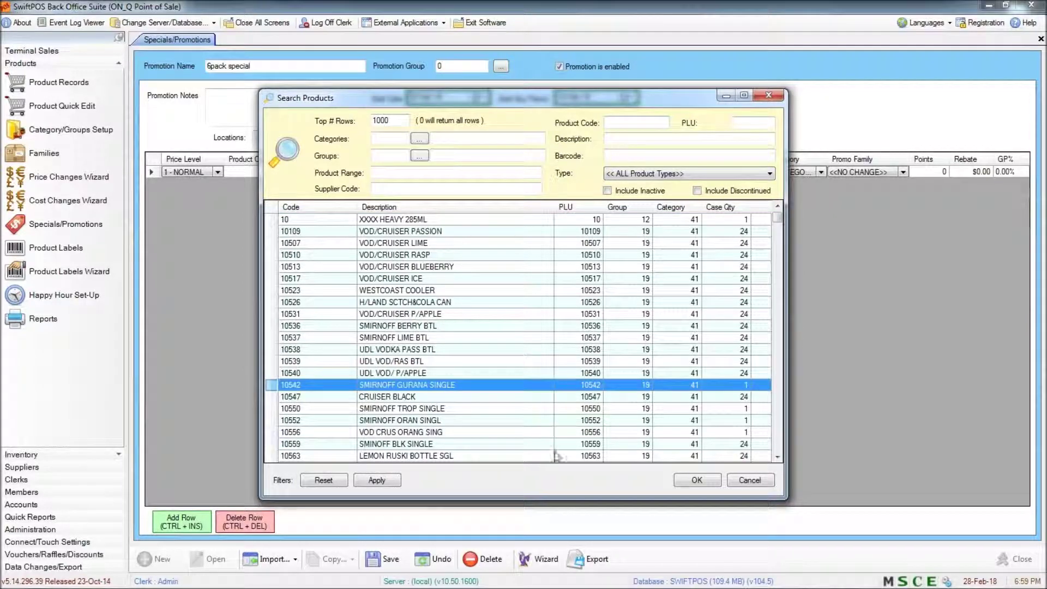
pyautogui.click(699, 480)
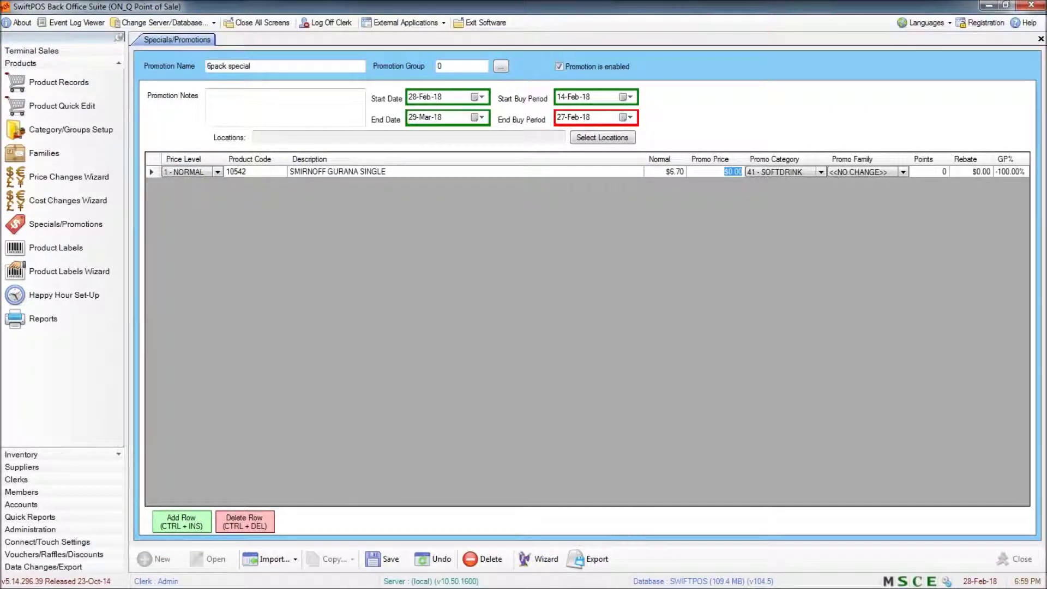
# In the Price Wizard, limit the price run to group 22 Package Beer - 6 Pack.
pyautogui.click(545, 559)
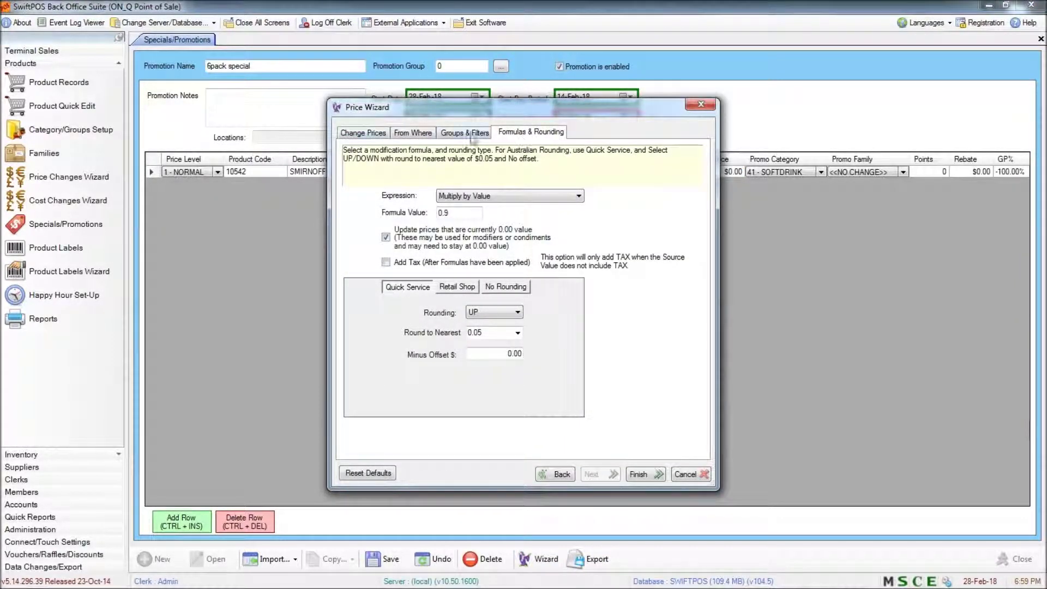
pyautogui.click(369, 133)
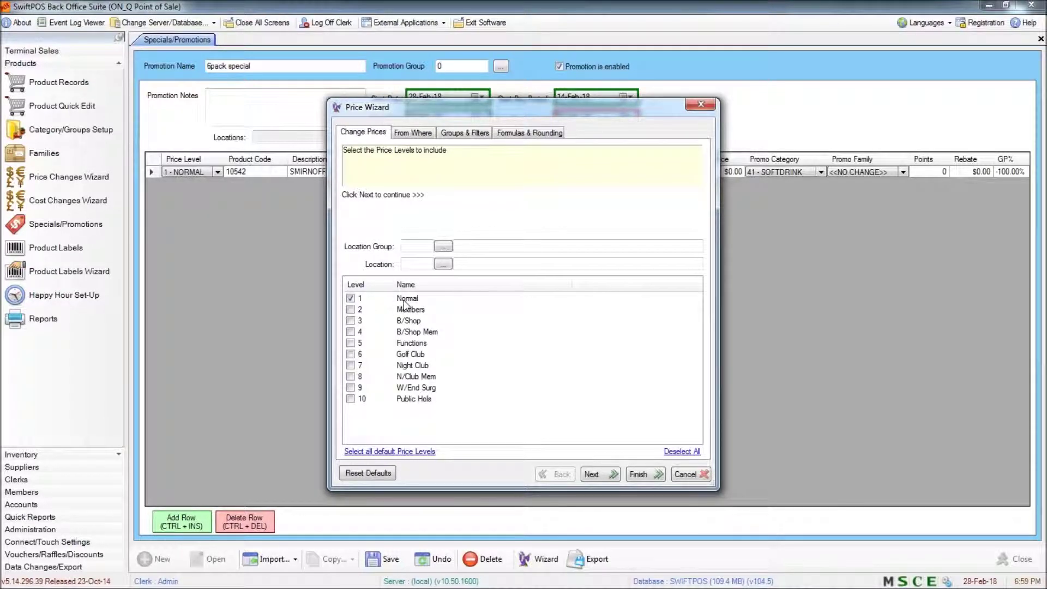
pyautogui.click(413, 136)
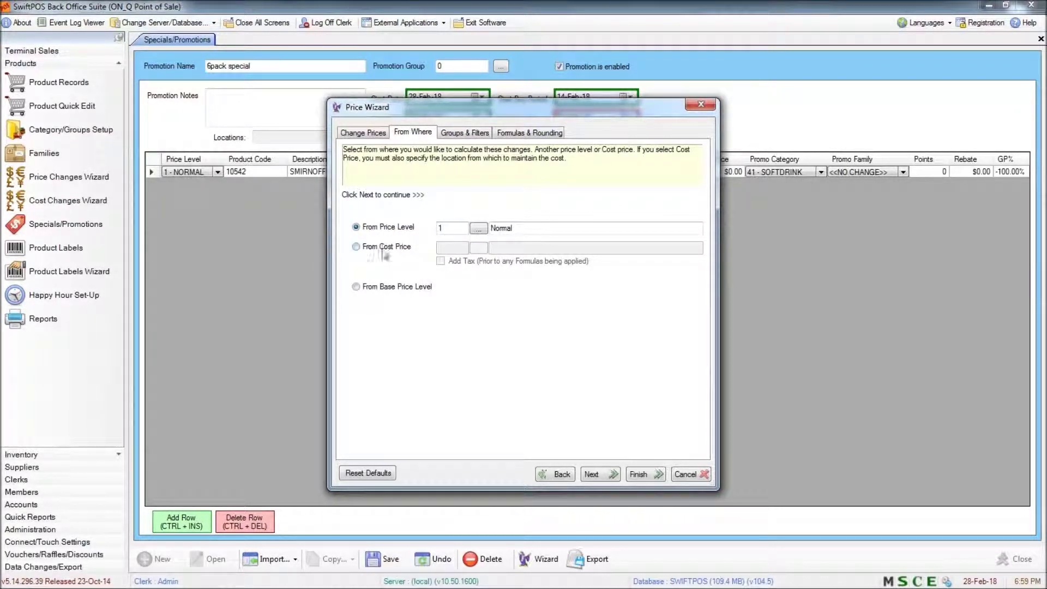
pyautogui.click(472, 136)
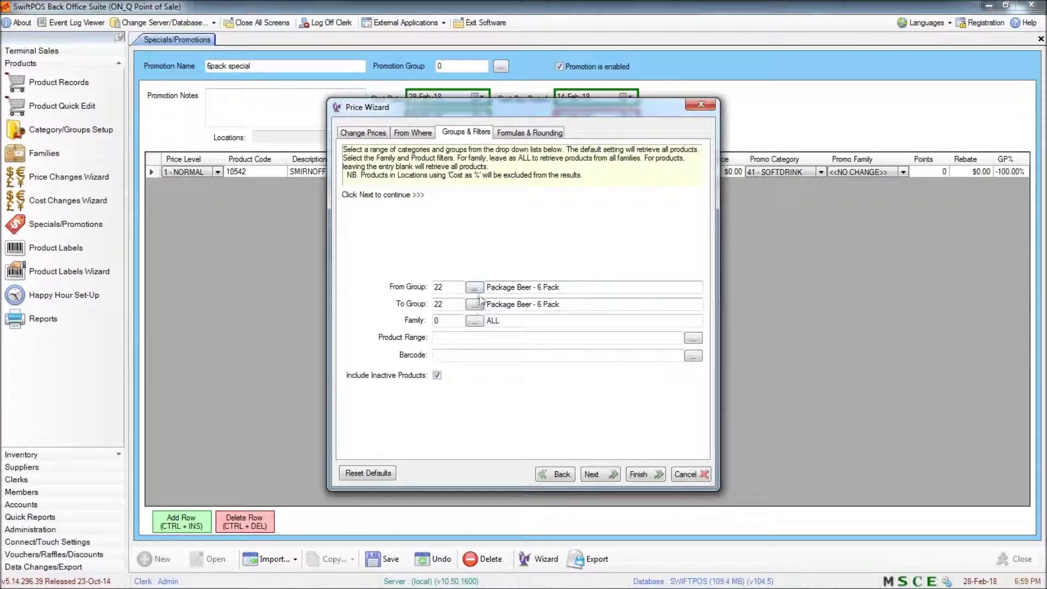
pyautogui.click(551, 285)
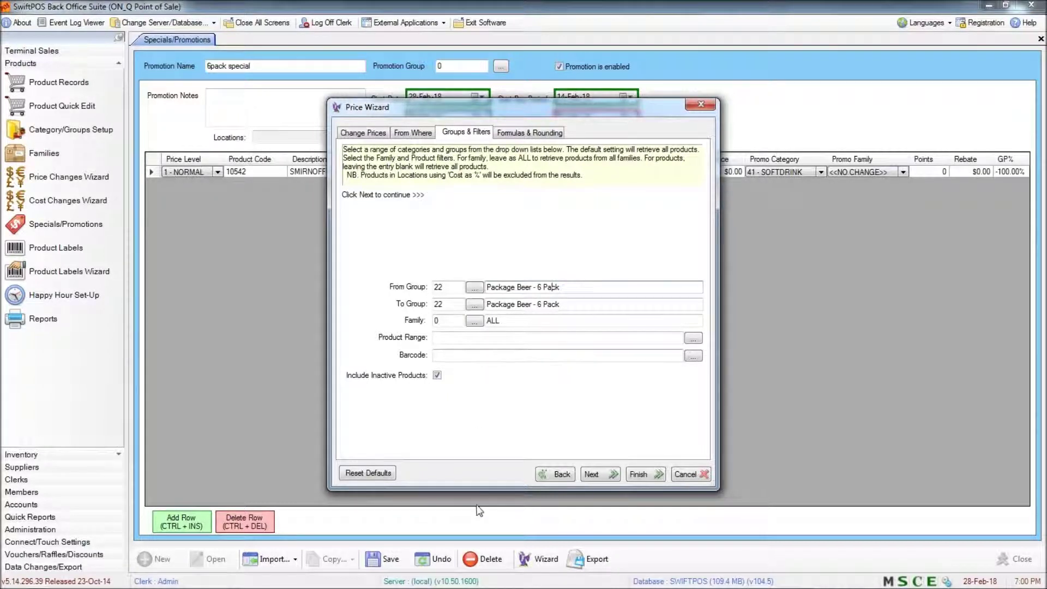
# Set the formula to multiply by 0.9, rounding up to the nearest 0.05.
pyautogui.click(528, 133)
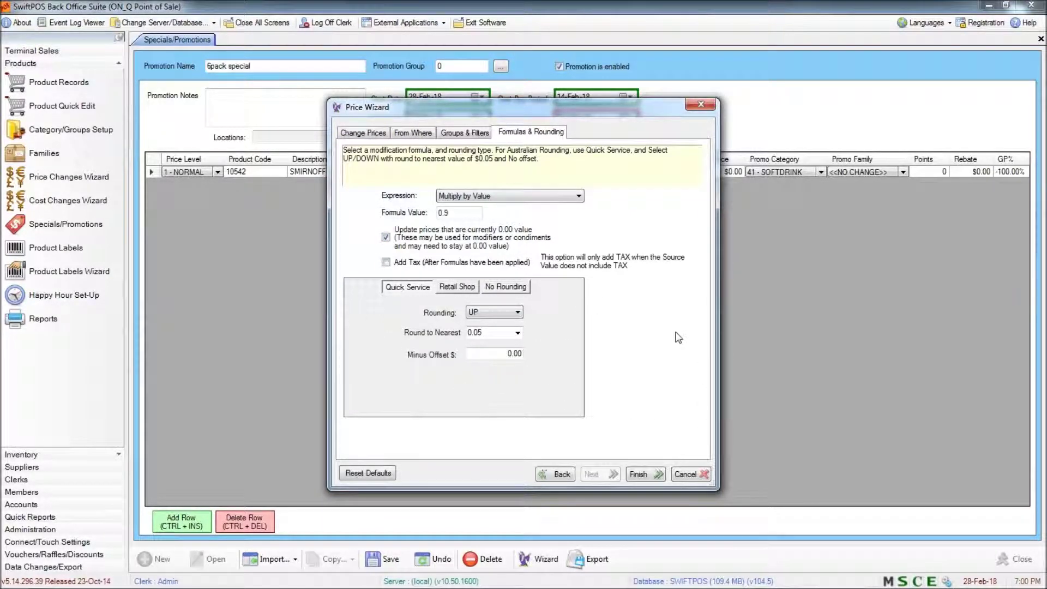
pyautogui.click(503, 194)
pyautogui.click(503, 195)
pyautogui.click(517, 312)
pyautogui.click(491, 323)
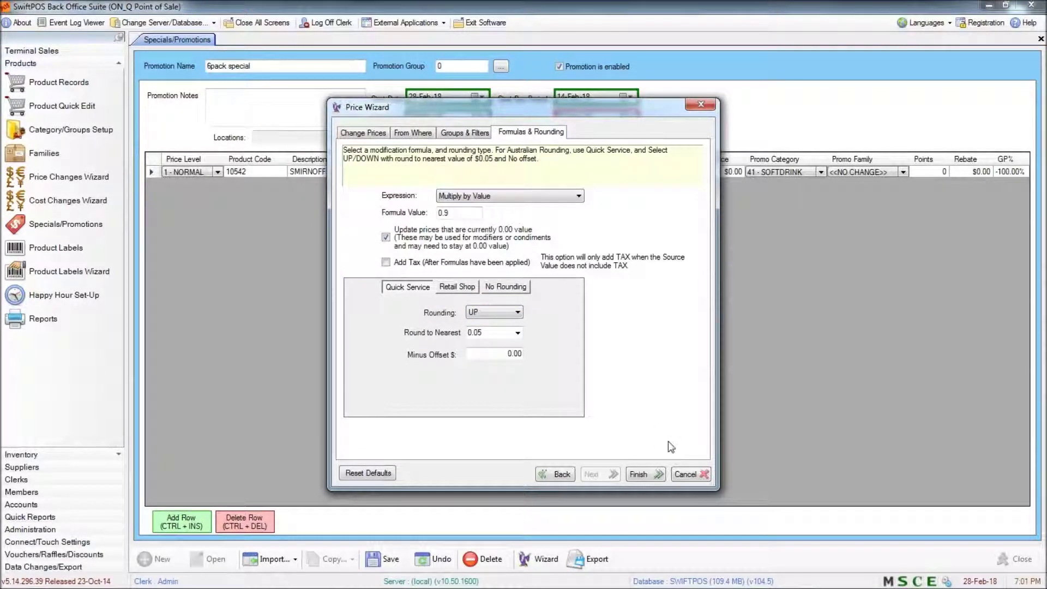
# Apply the 6-pack price run, then delete the 6PK VB CANS, 6PK HEINEKIN and SMIRNOFF GURANA SINGLE rows.
pyautogui.click(652, 475)
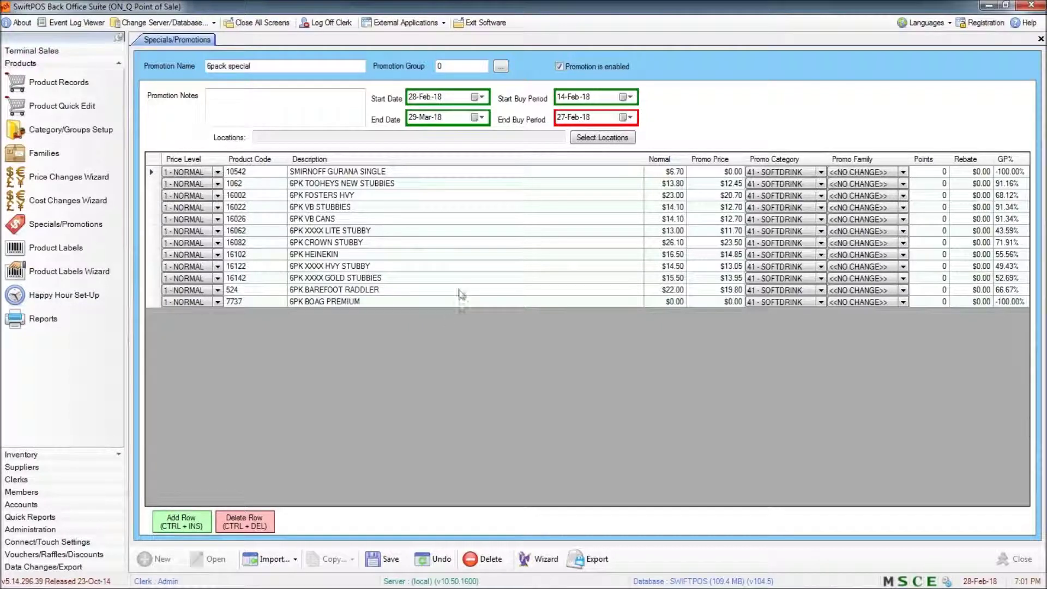
pyautogui.click(152, 219)
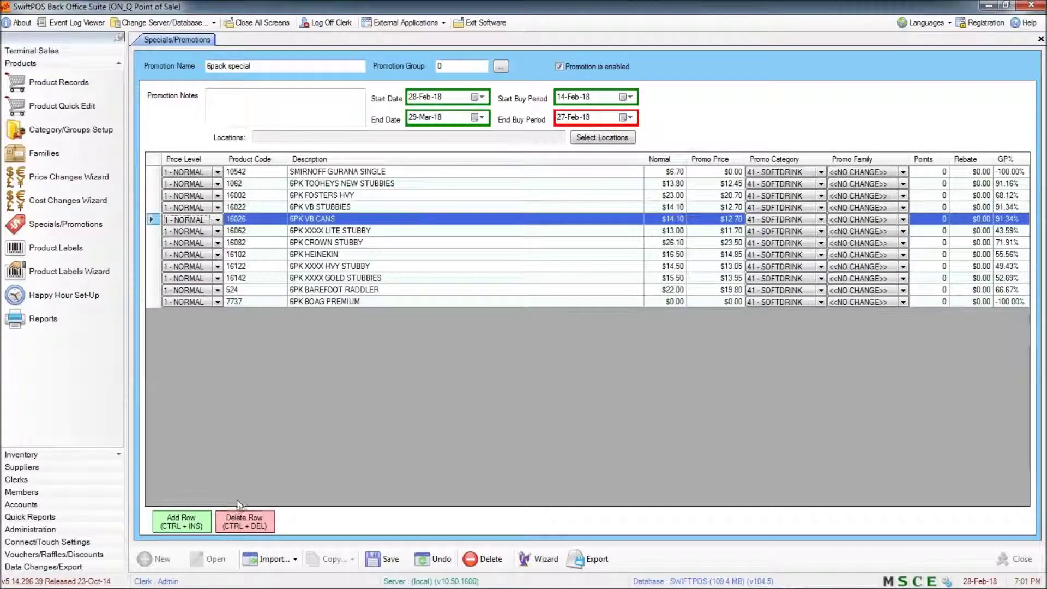
pyautogui.click(250, 526)
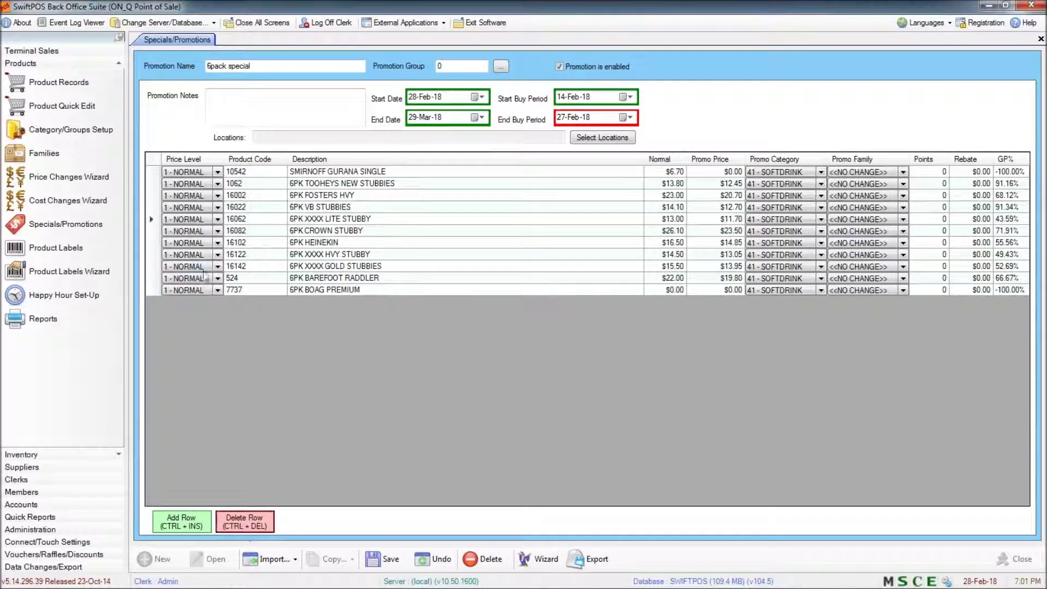
pyautogui.click(153, 245)
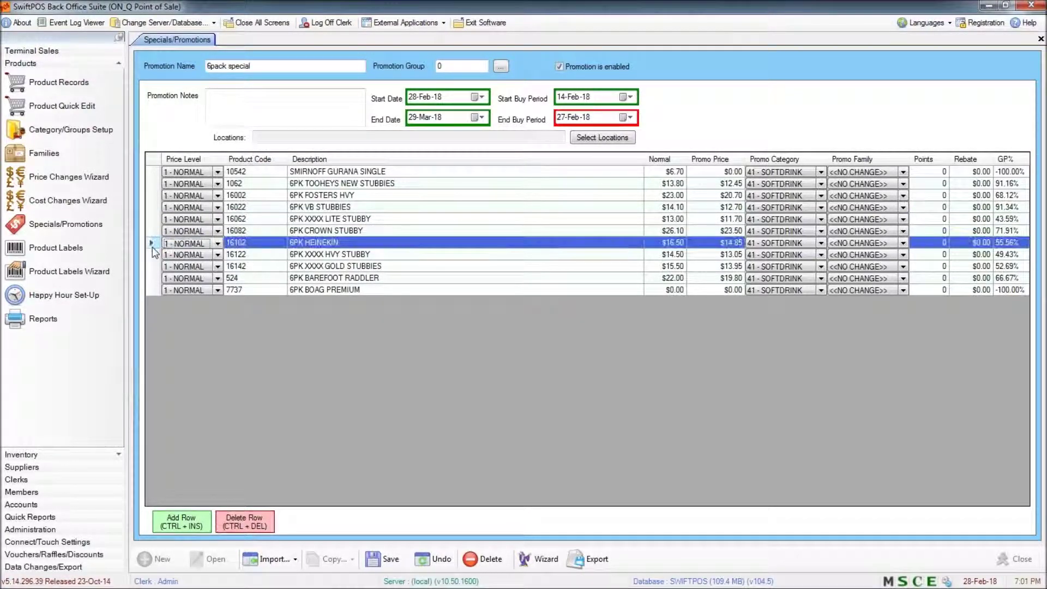
pyautogui.click(243, 522)
pyautogui.click(148, 173)
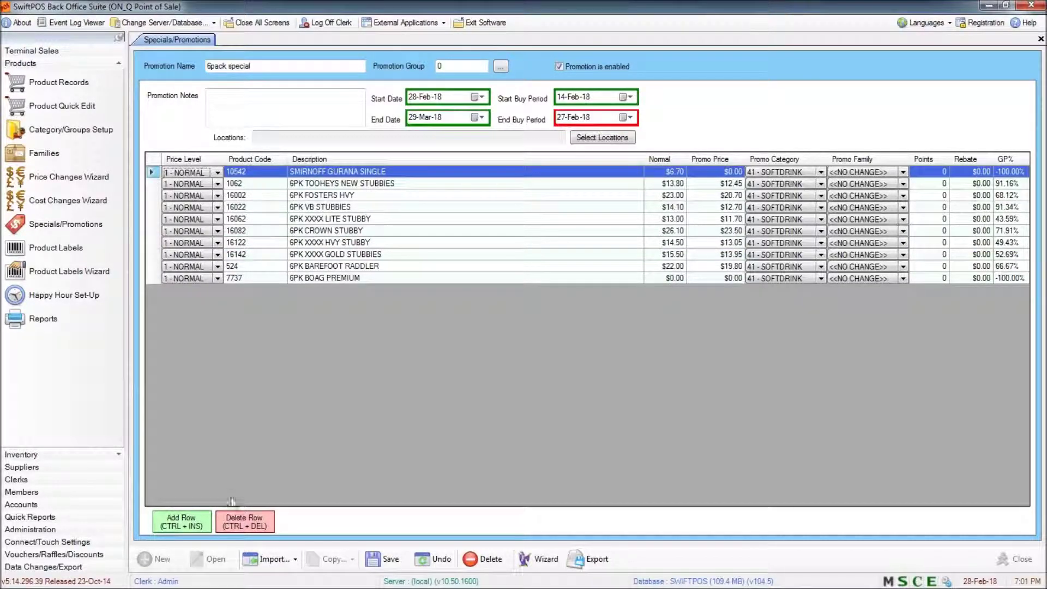
pyautogui.click(244, 522)
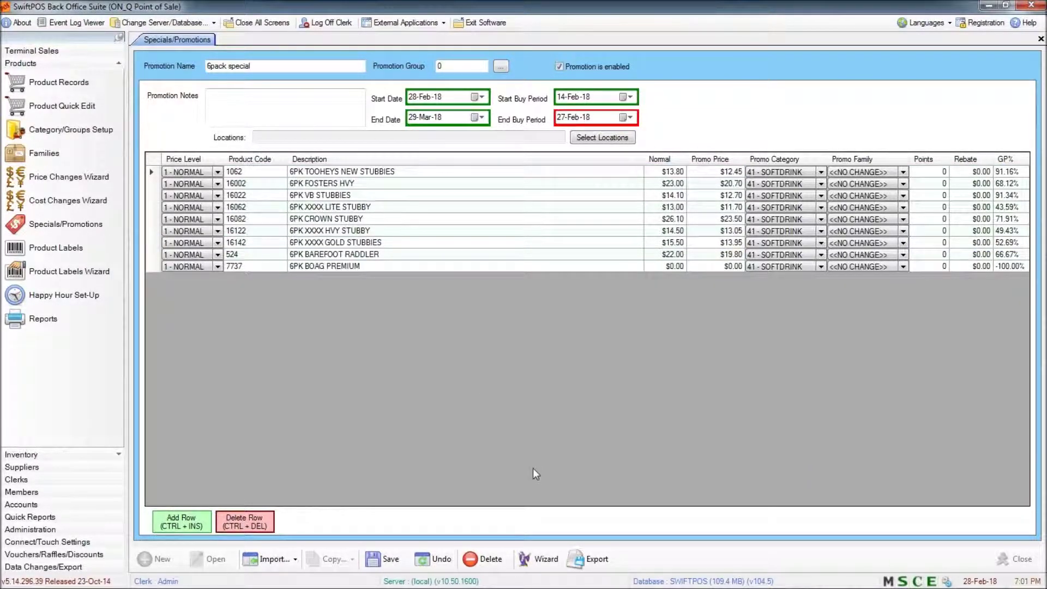
# Start a second Price Wizard run with From and To Group both set to 23 Package Beer - Dozen.
pyautogui.click(524, 562)
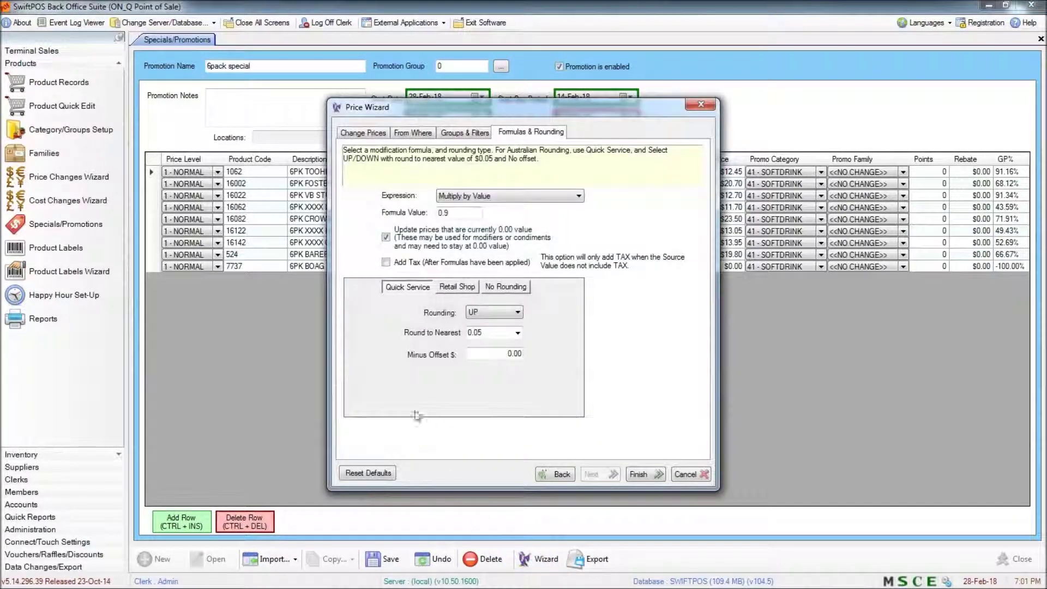
pyautogui.click(416, 133)
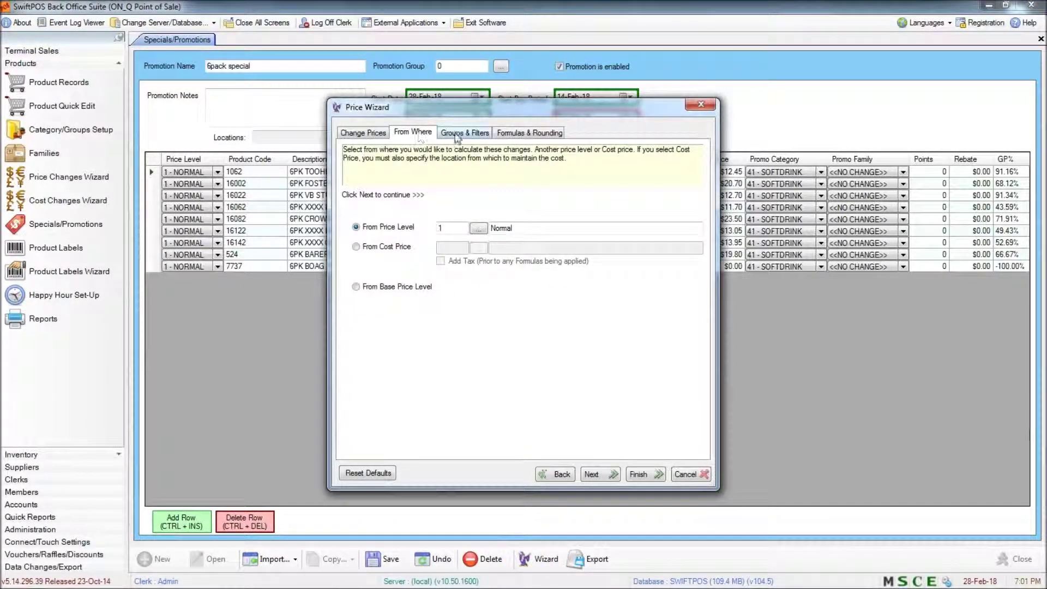
pyautogui.click(460, 134)
pyautogui.click(474, 287)
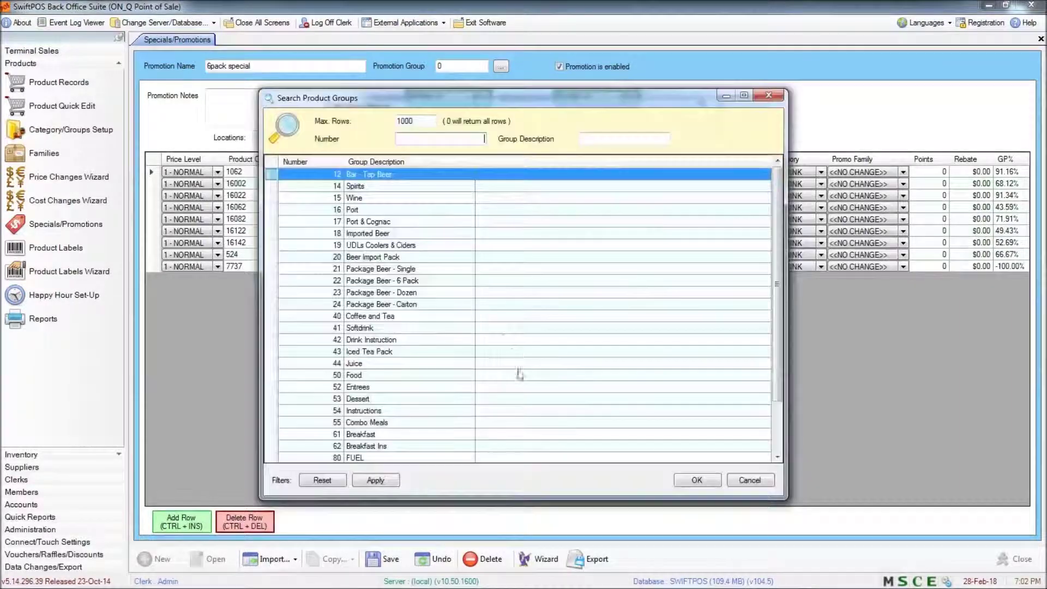
pyautogui.click(416, 293)
pyautogui.click(697, 480)
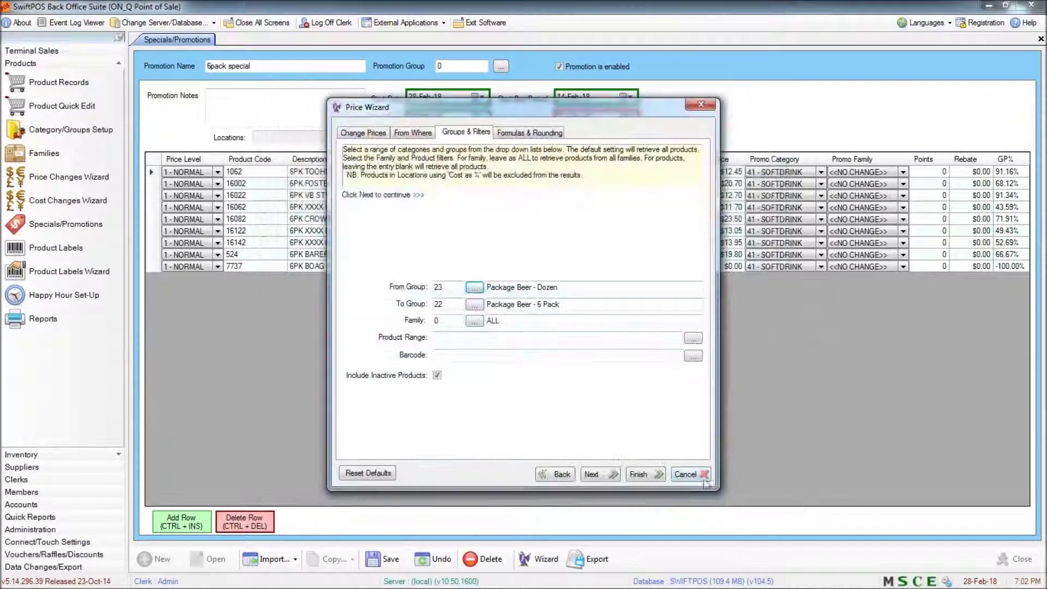
pyautogui.click(474, 304)
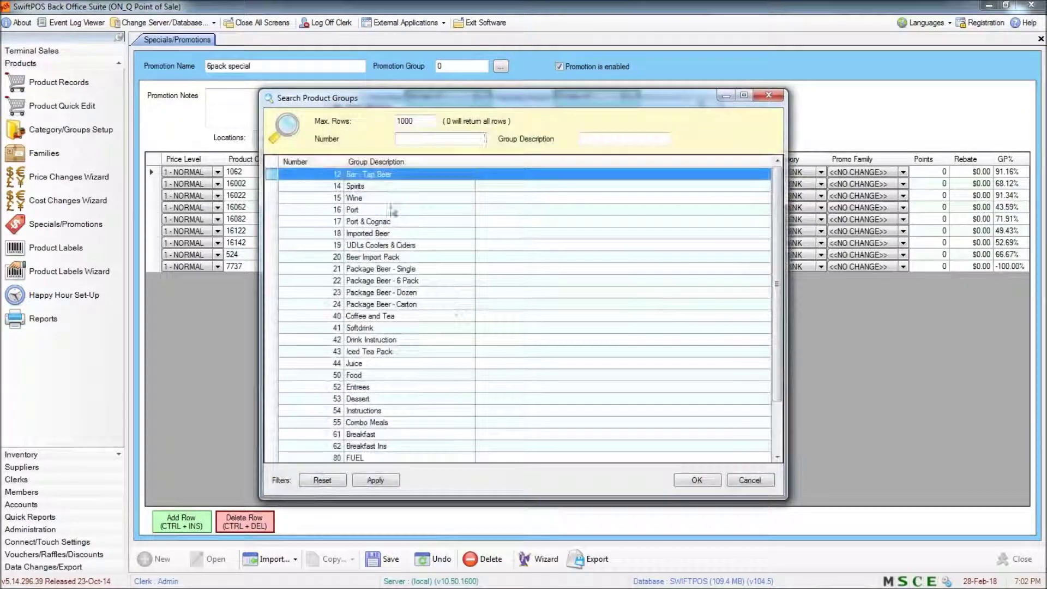
pyautogui.click(431, 293)
pyautogui.click(697, 480)
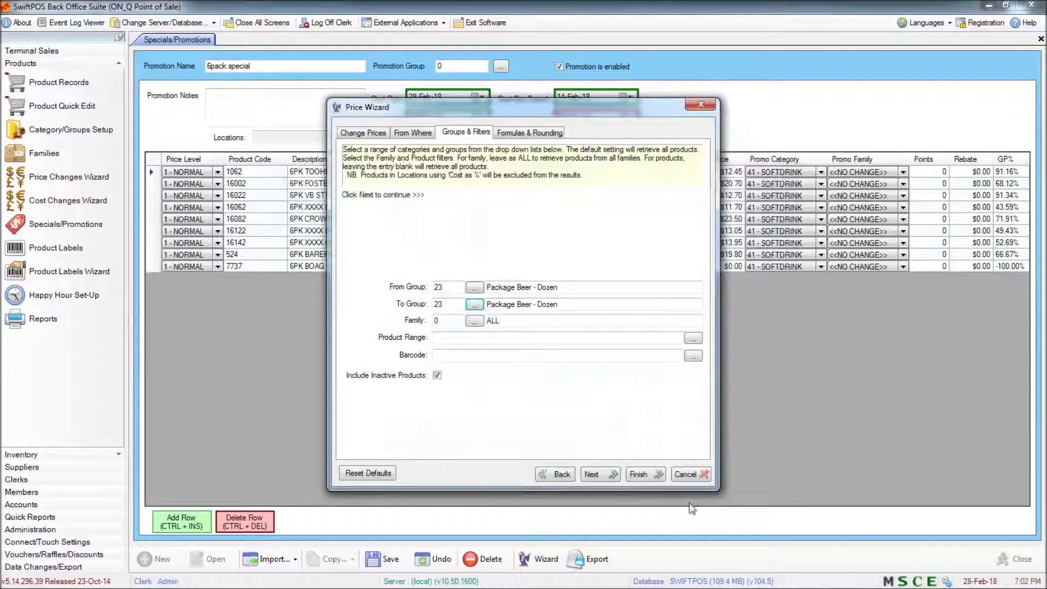
# Set the formula to Subtract Percentage with value 15 and finish the run.
pyautogui.click(719, 518)
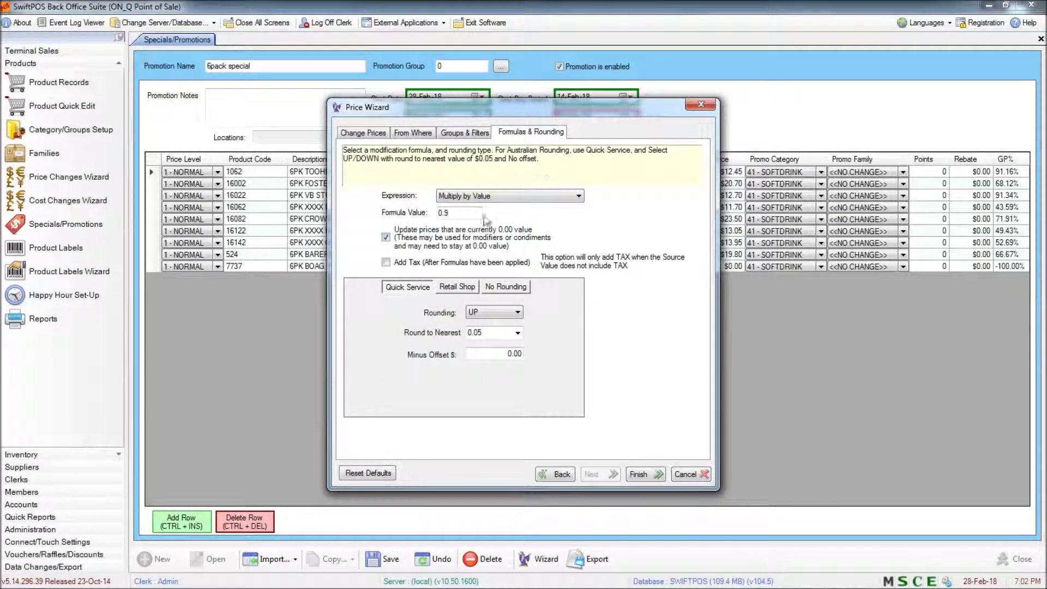
pyautogui.click(537, 196)
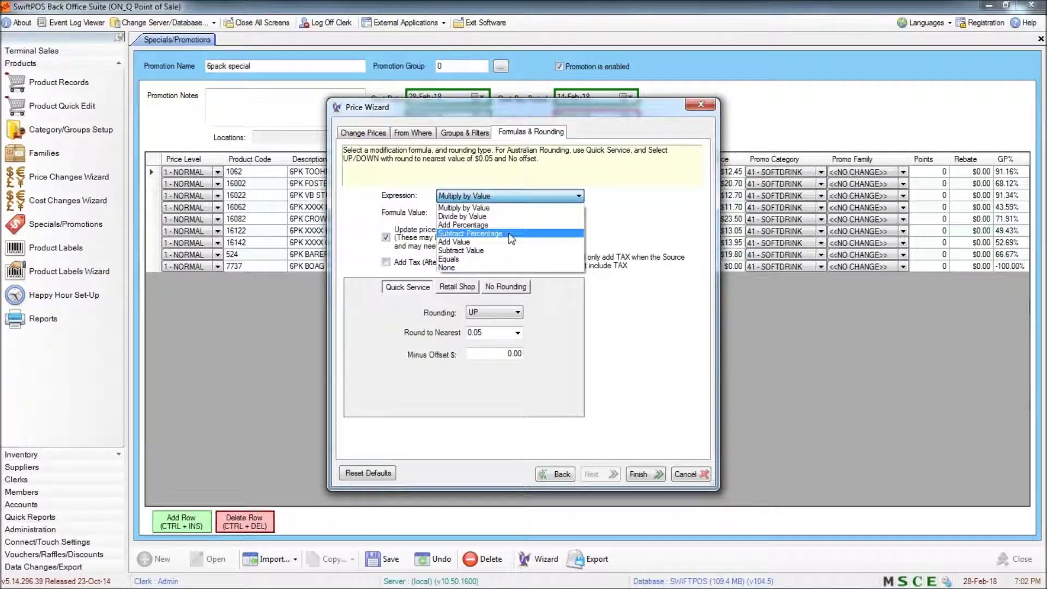
pyautogui.click(506, 233)
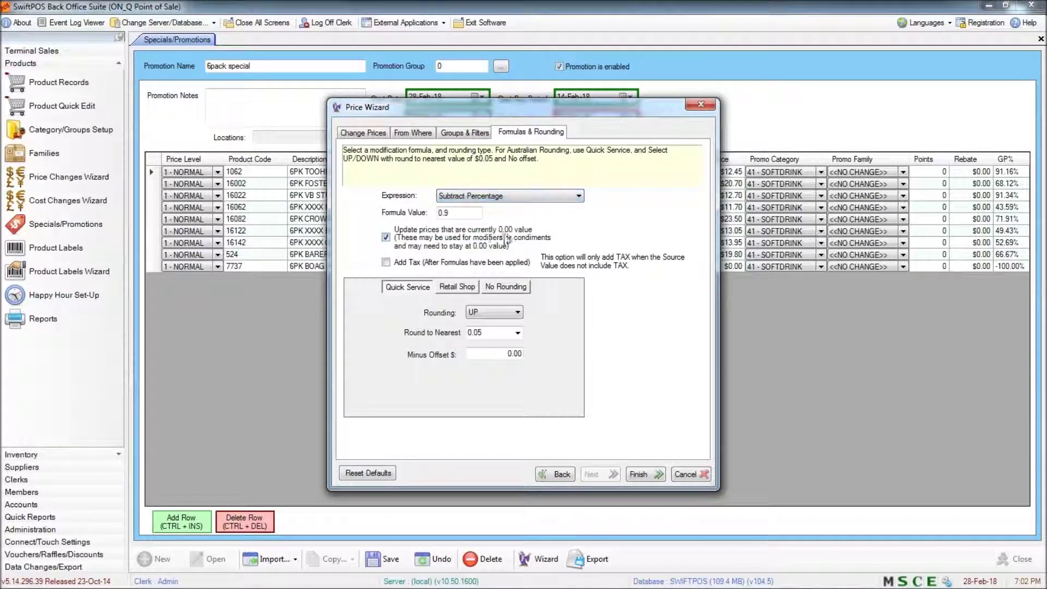
pyautogui.click(452, 213)
pyautogui.write('0.9')
pyautogui.doubleClick(453, 213)
pyautogui.write('15')
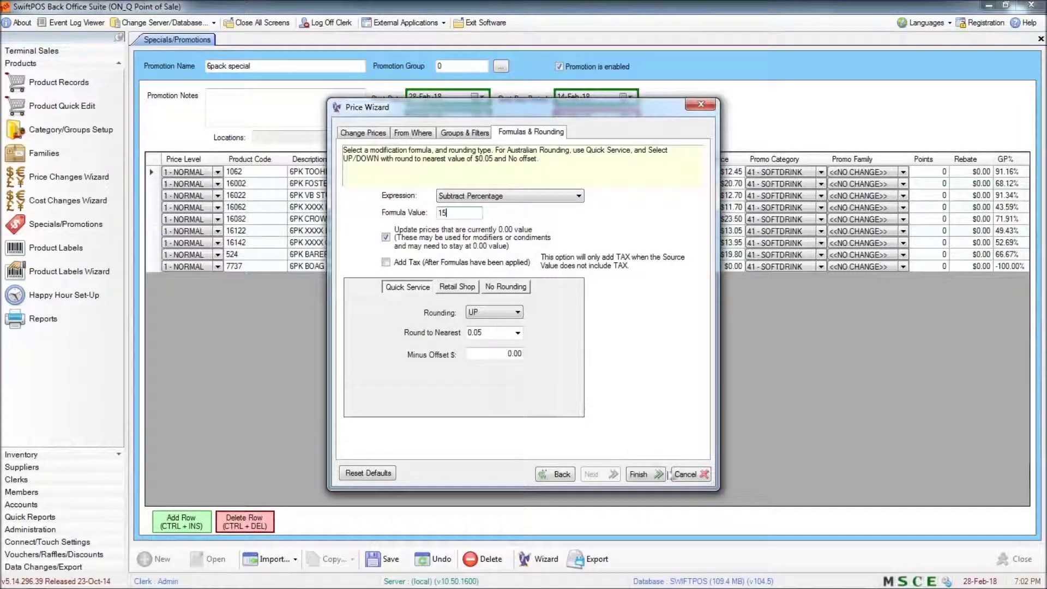
pyautogui.click(639, 474)
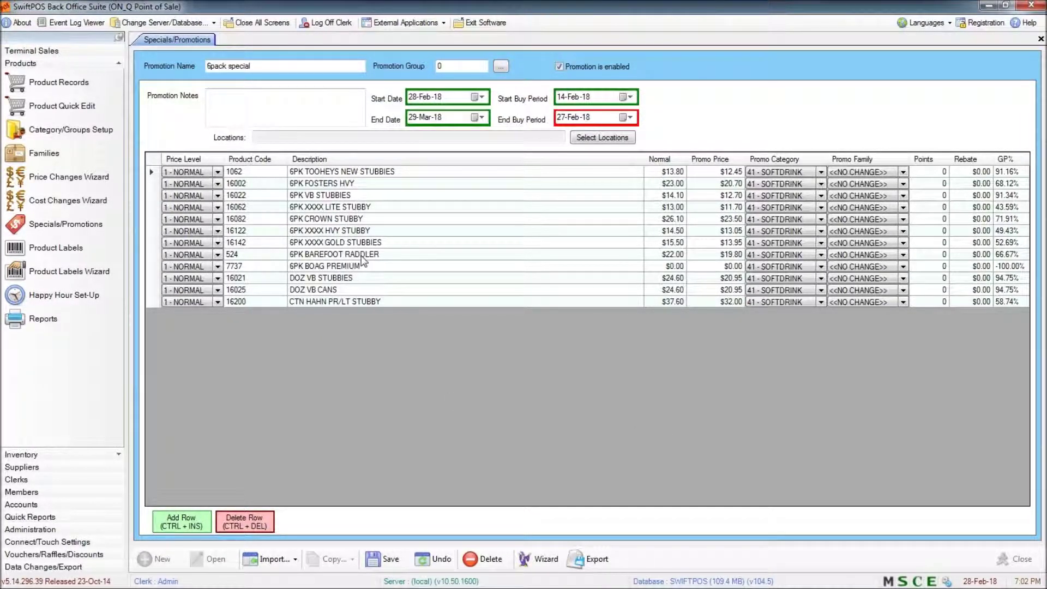
pyautogui.click(343, 278)
pyautogui.click(334, 290)
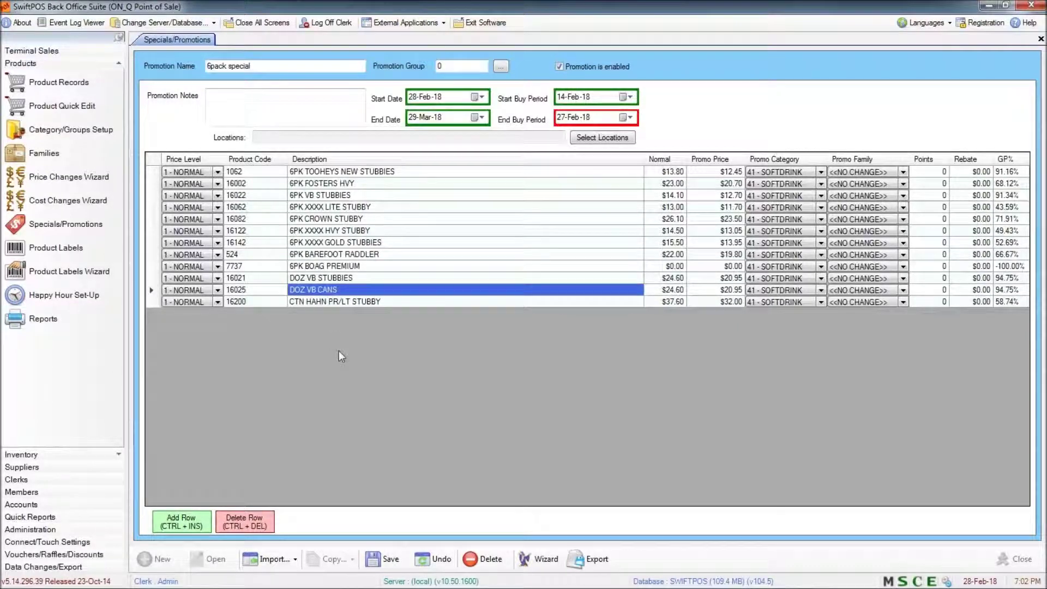
pyautogui.click(352, 303)
pyautogui.press('Tab')
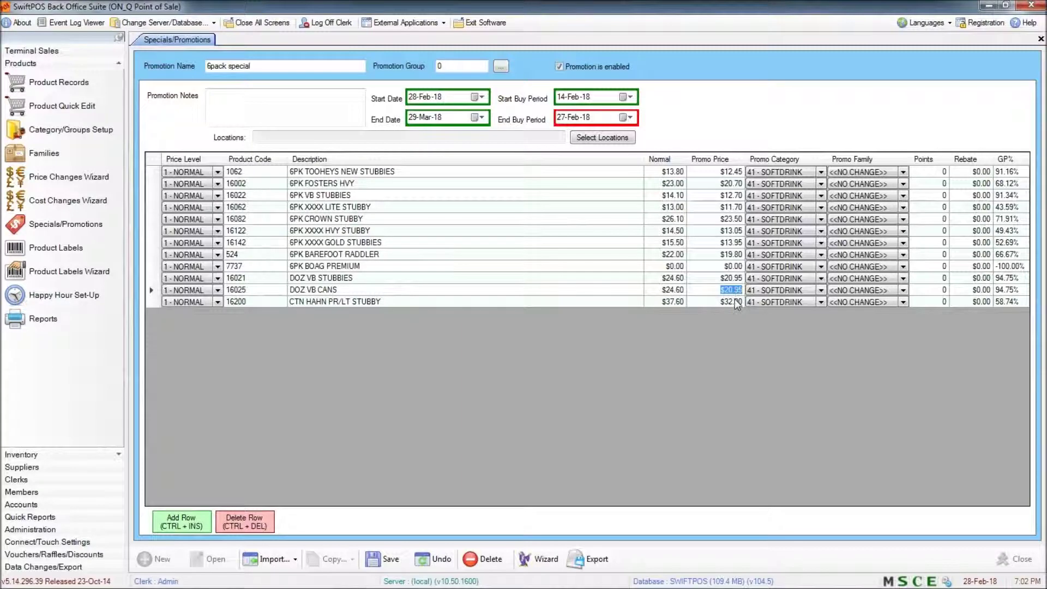
pyautogui.click(733, 279)
pyautogui.click(670, 279)
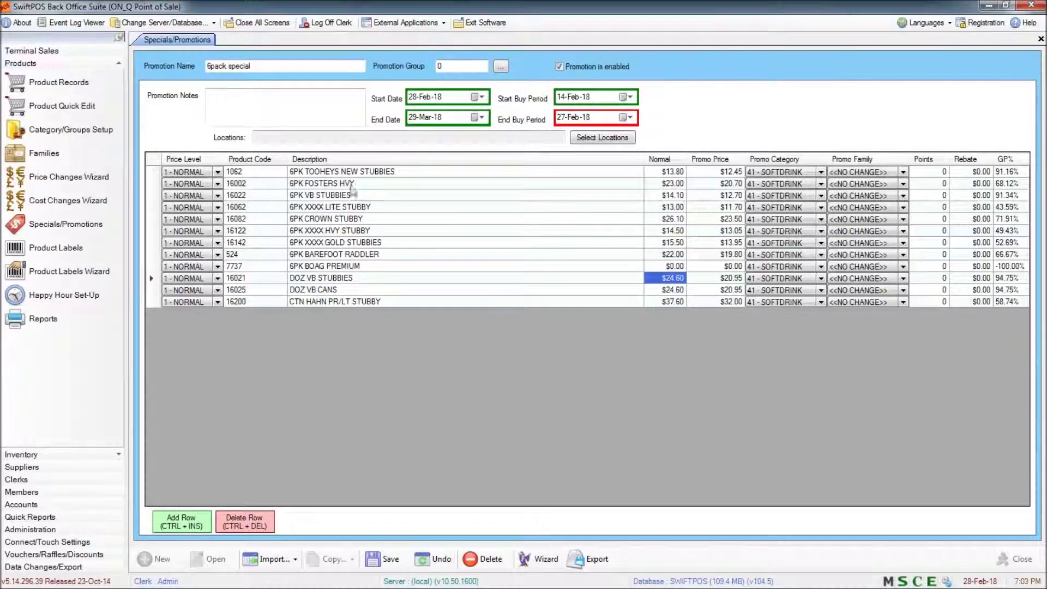
pyautogui.click(382, 558)
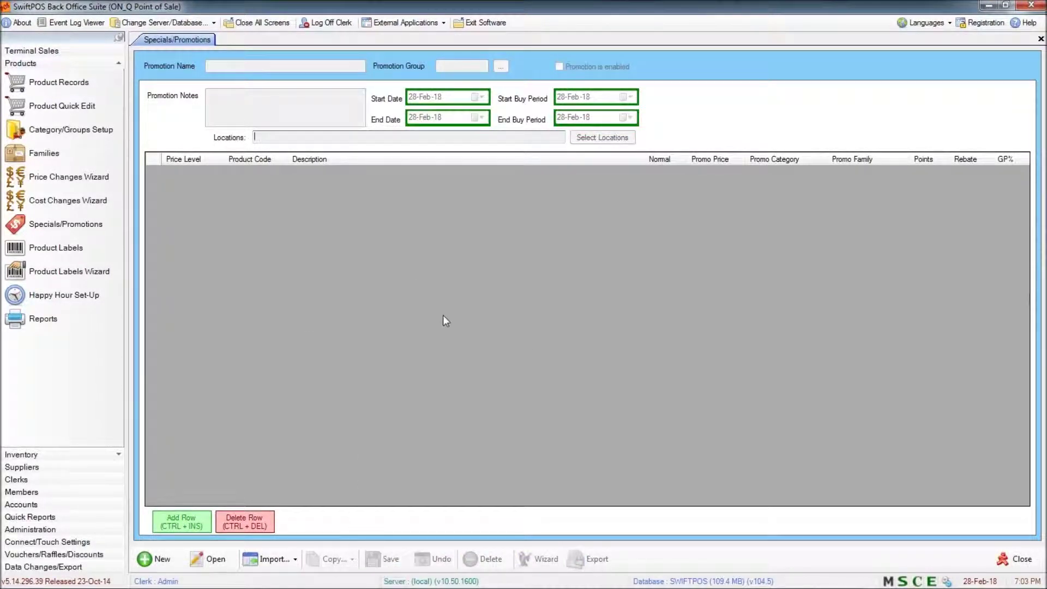